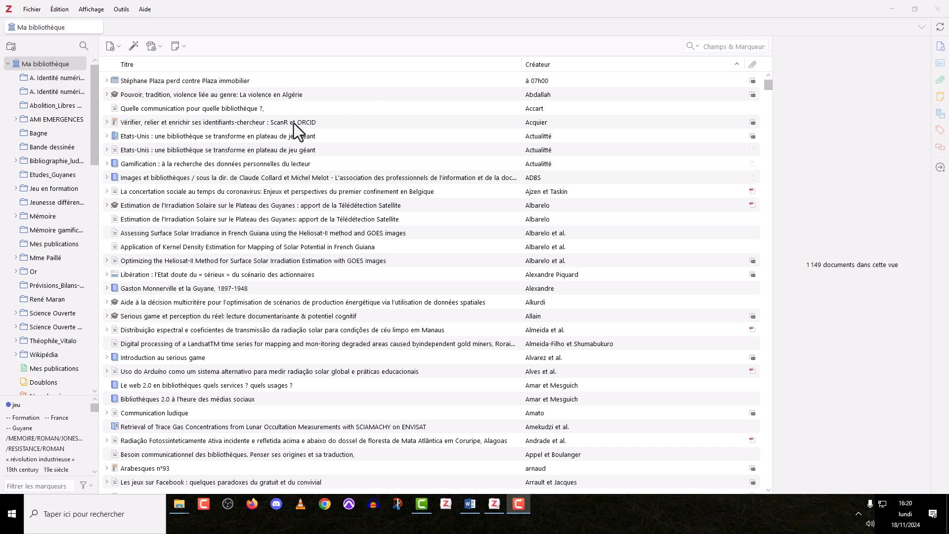
Step: Create a new item of type Livre in the Etudes_Guyanes collection
click(64, 176)
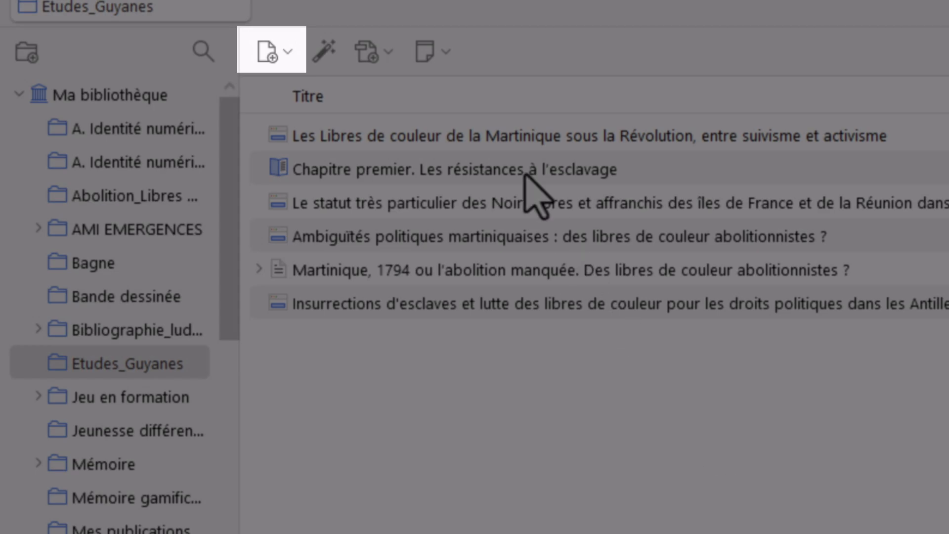
click(269, 55)
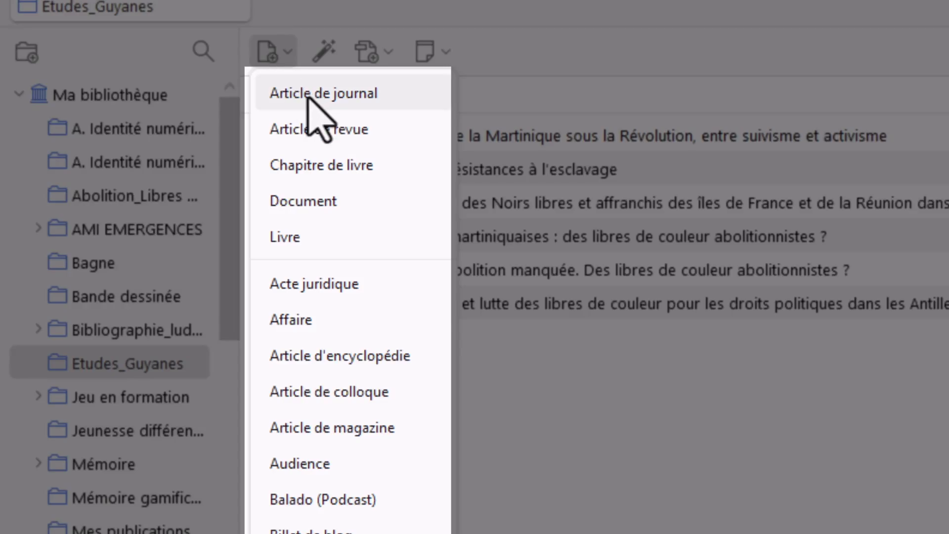
click(324, 237)
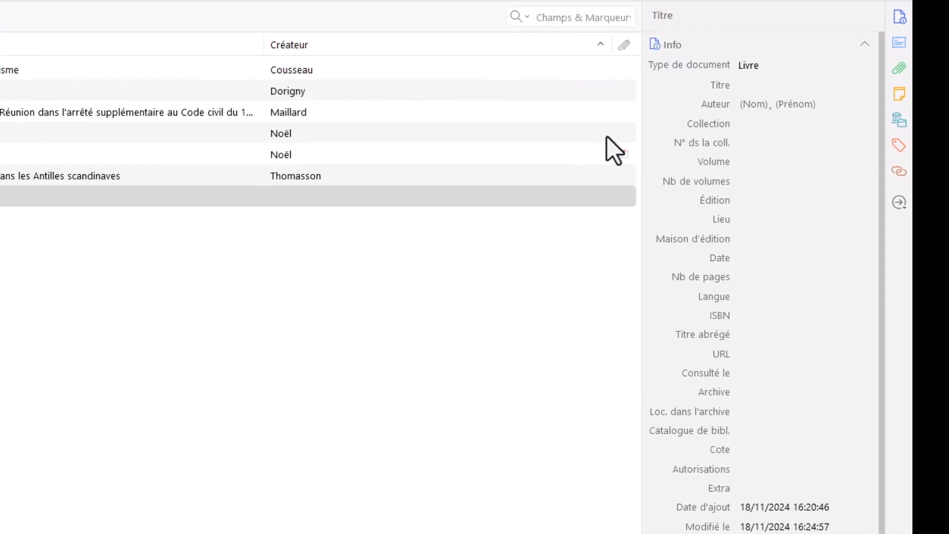
Step: Set the new book's title to "Histoire de la Guyane"
click(746, 85)
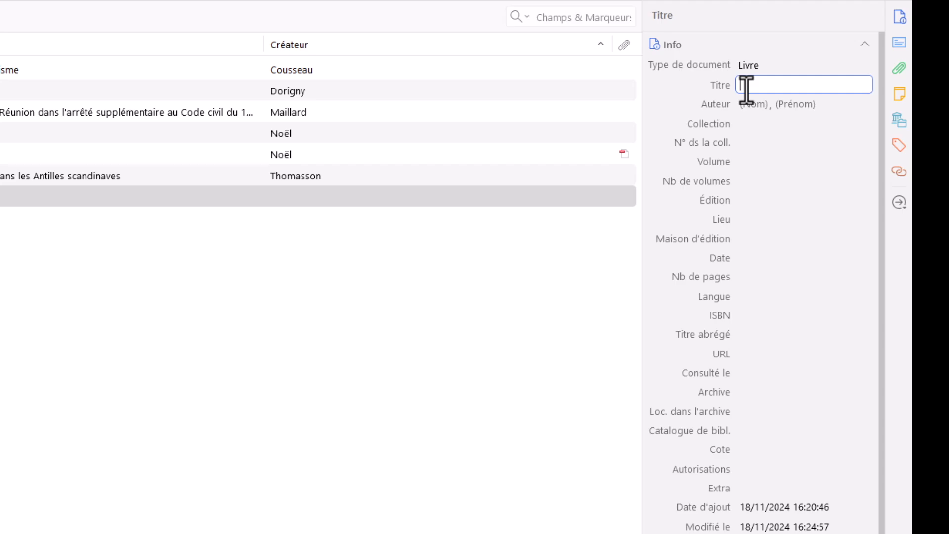
text(Histoire de la Guyane)
key(Return)
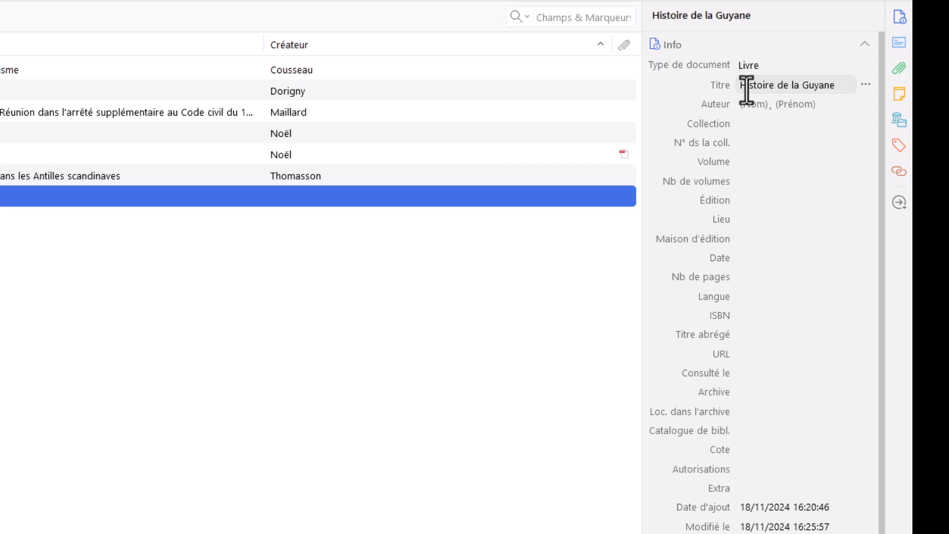
Step: Enter the first author's surname and given name for the book
click(751, 103)
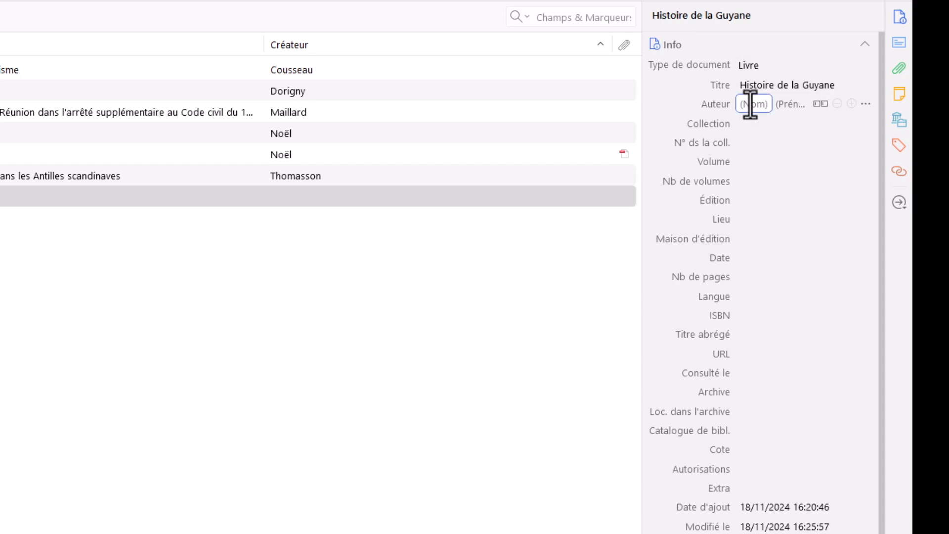
text(Mam-)
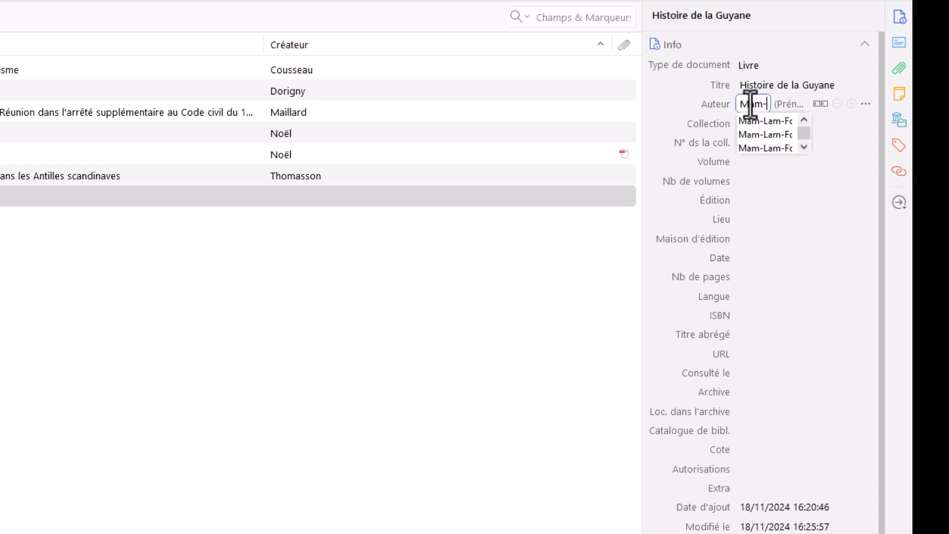
text(Lam-Fou)
text(ck)
click(792, 107)
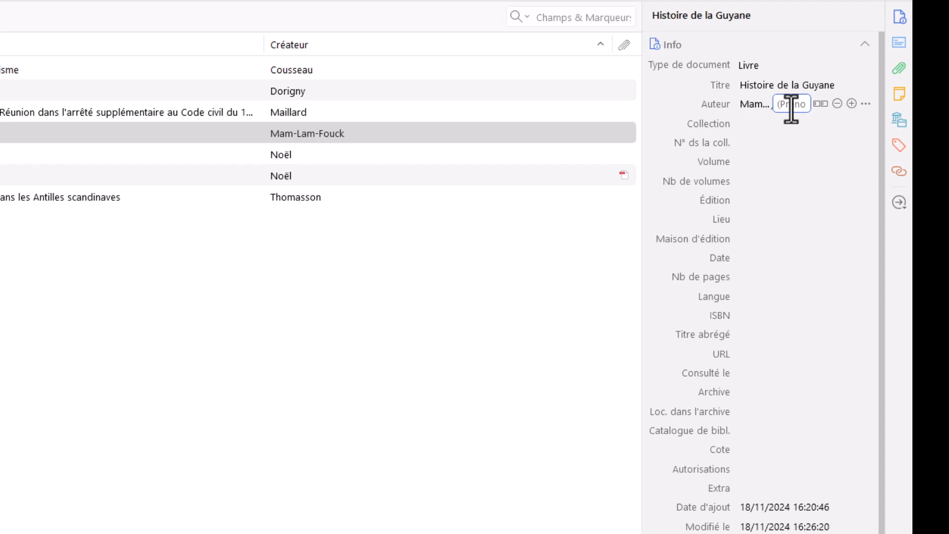
text(Serge)
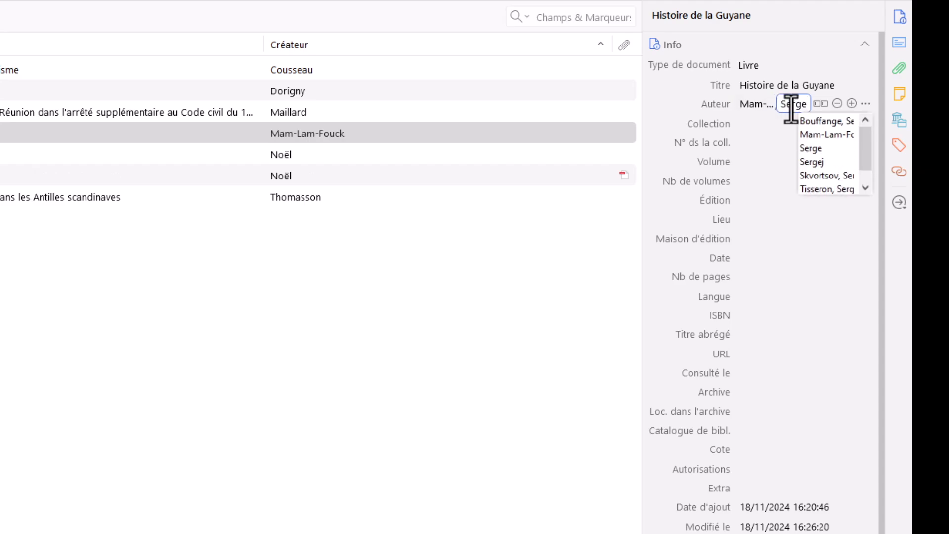
key(Return)
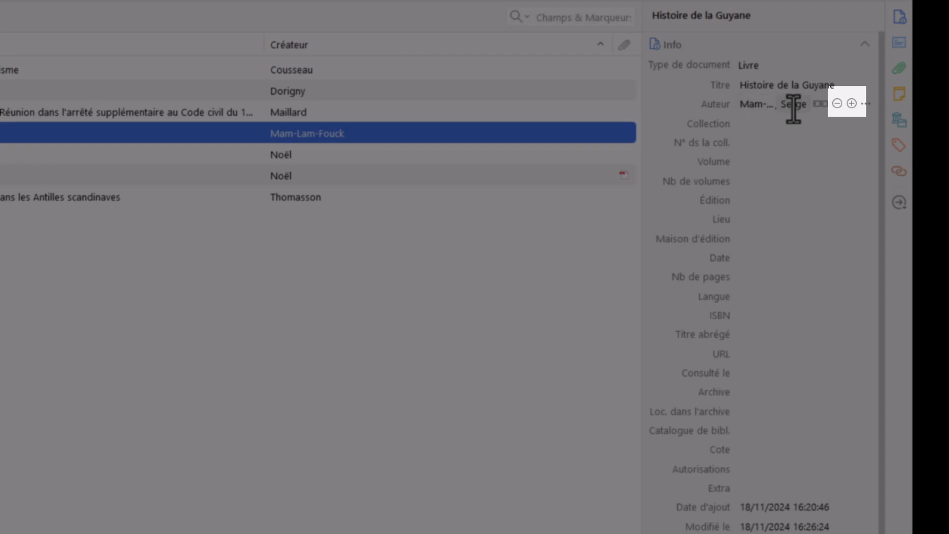
Step: Add a second author to the book and enter that author's surname and given name
click(854, 105)
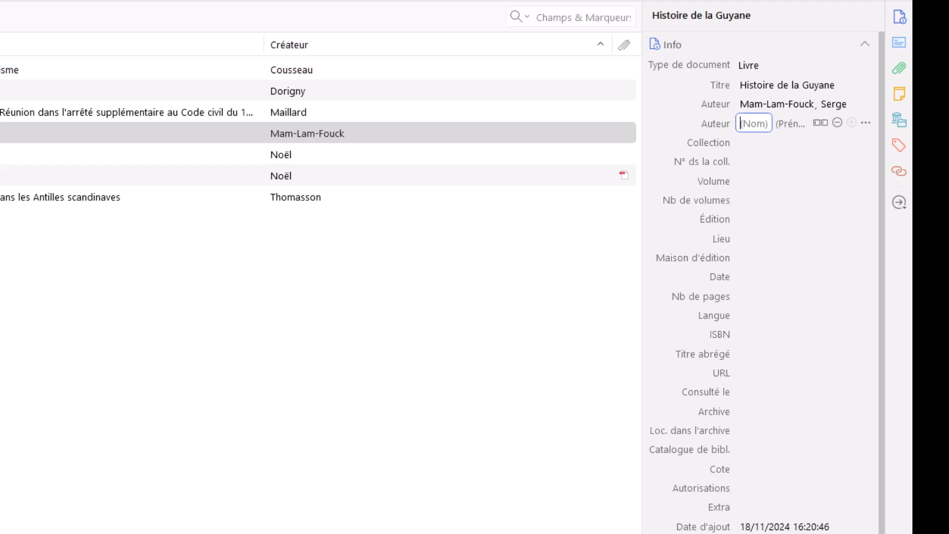
text(Anakenesa Kululuka)
key(Return)
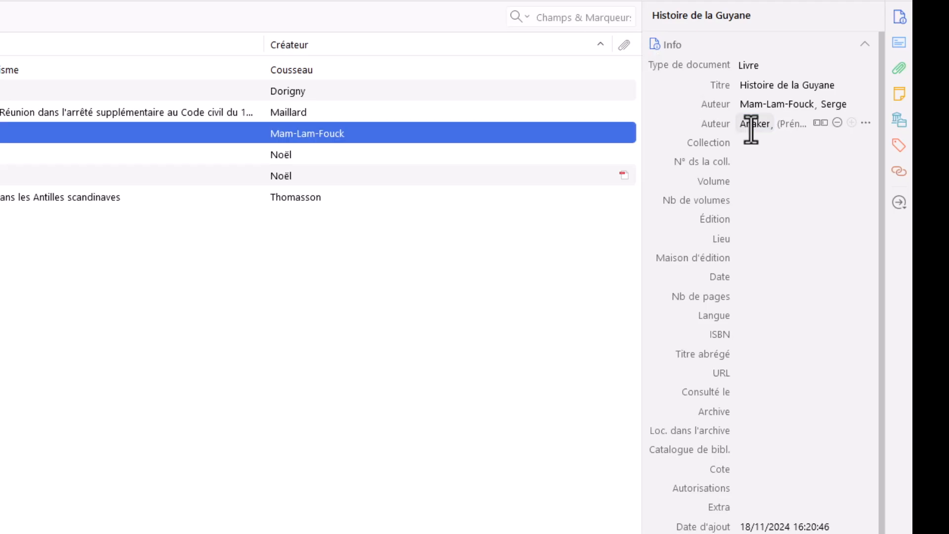
click(833, 162)
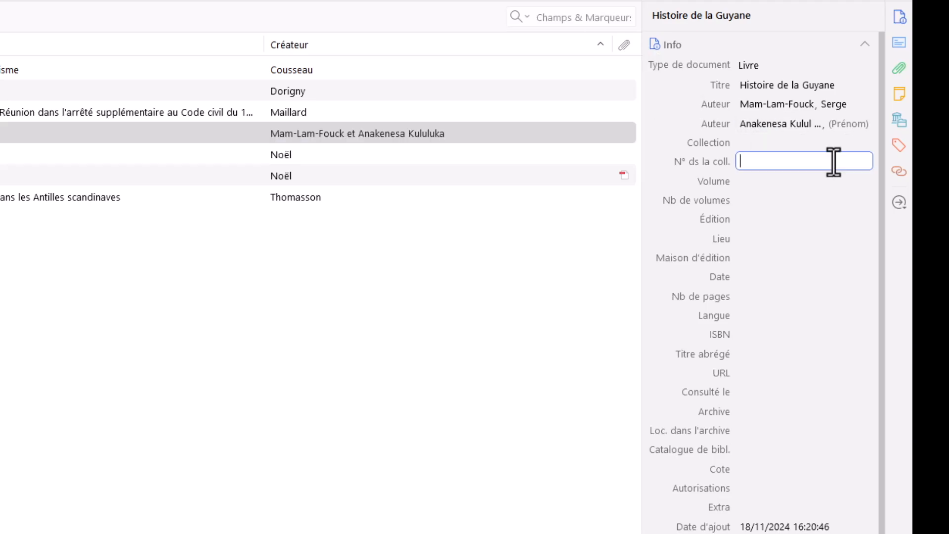
click(791, 123)
text(A)
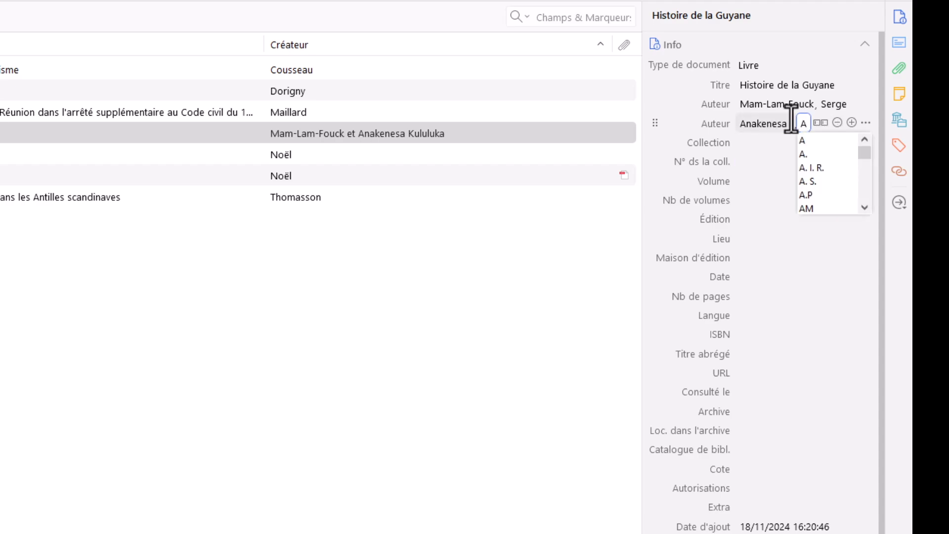
text(pollinaire)
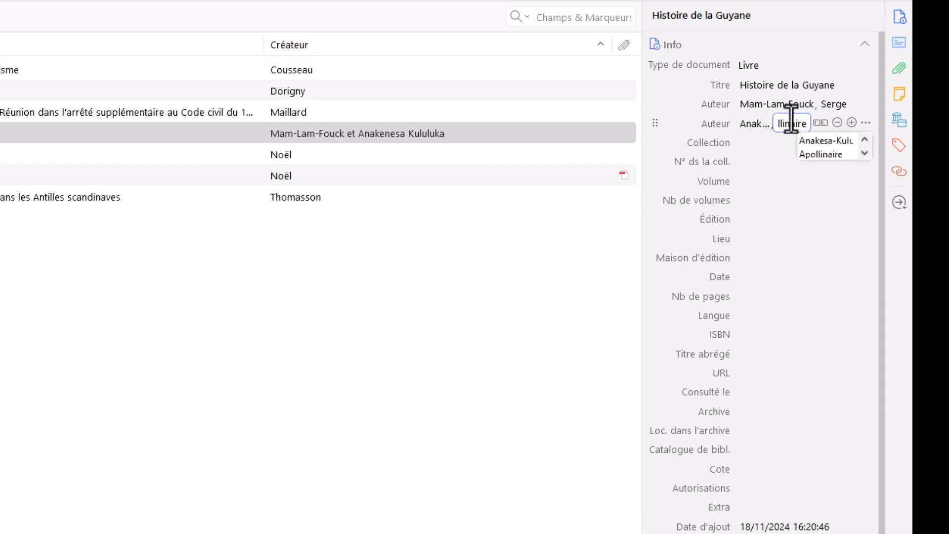
key(Return)
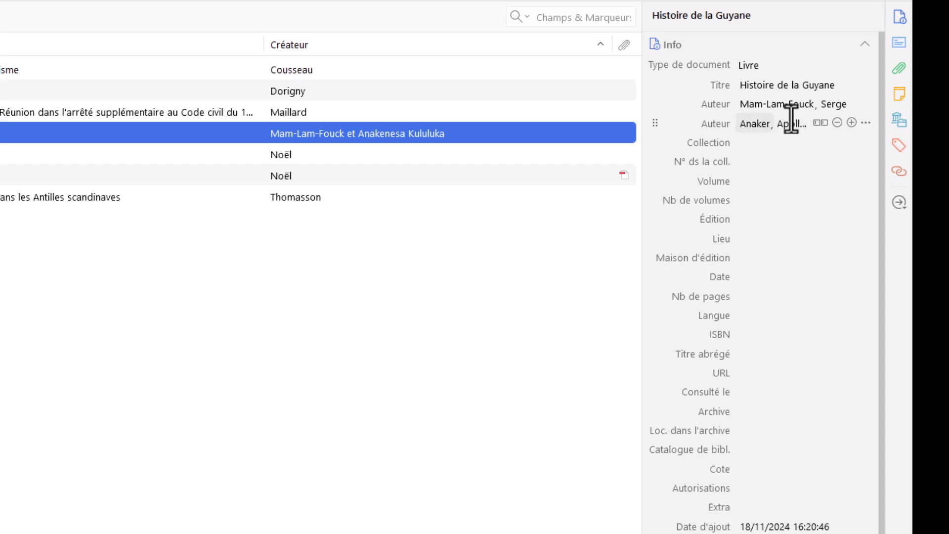
Step: Set the book's publisher (Maison d'édition) to "Ibis rouge"
click(748, 258)
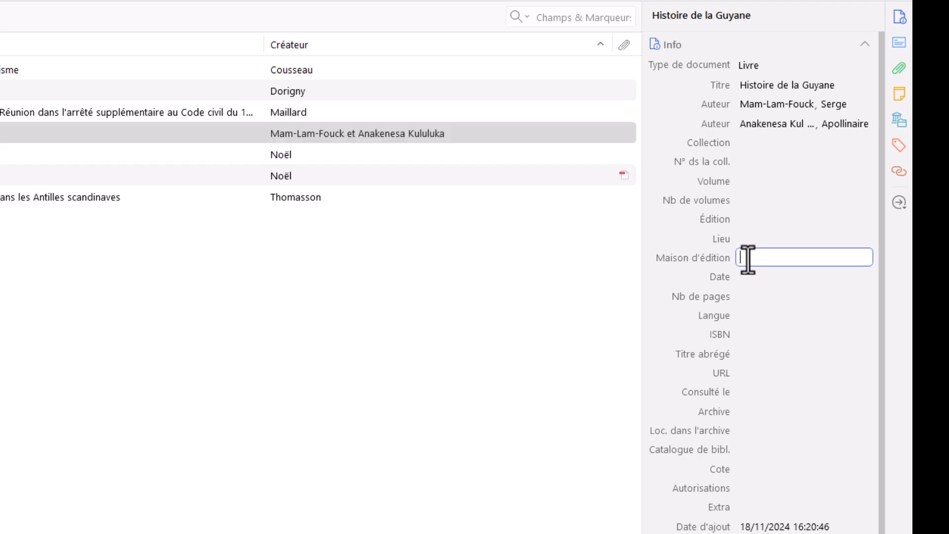
text(Ibis rouge)
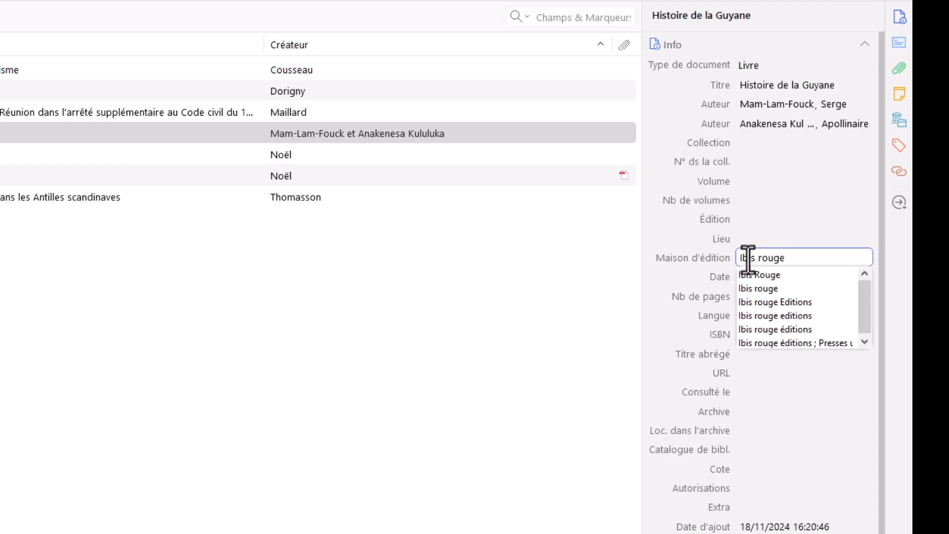
key(Return)
click(764, 258)
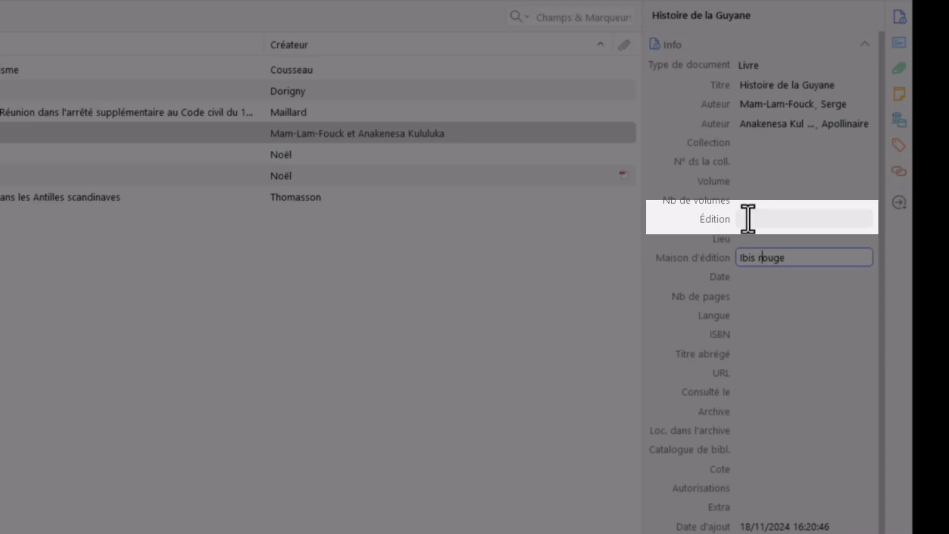
Step: Set the book's place of publication (Lieu) to "Matoury"
click(748, 219)
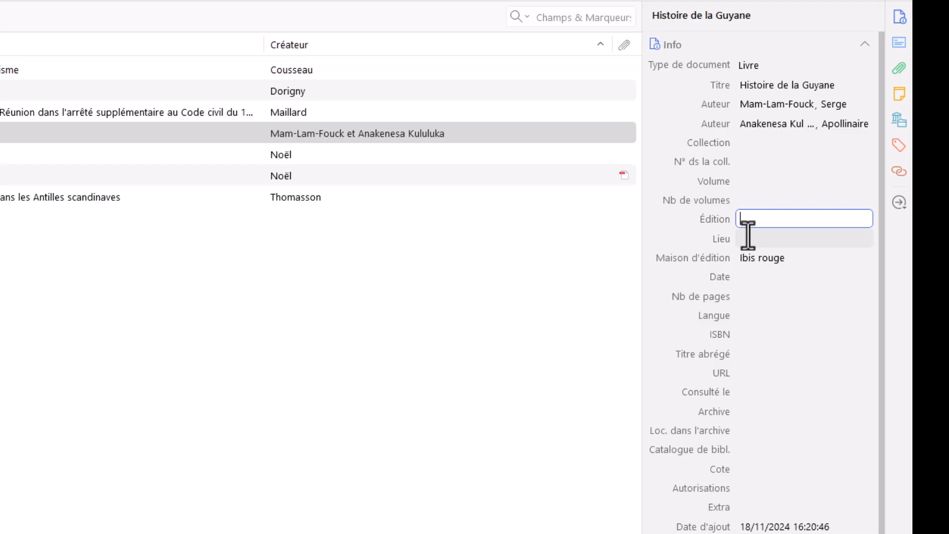
click(748, 239)
text(Matoury)
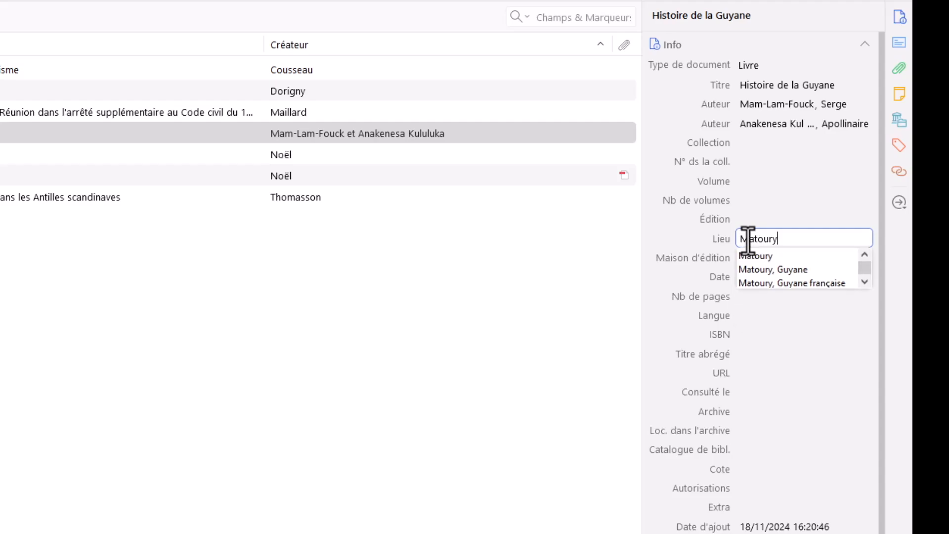
key(Return)
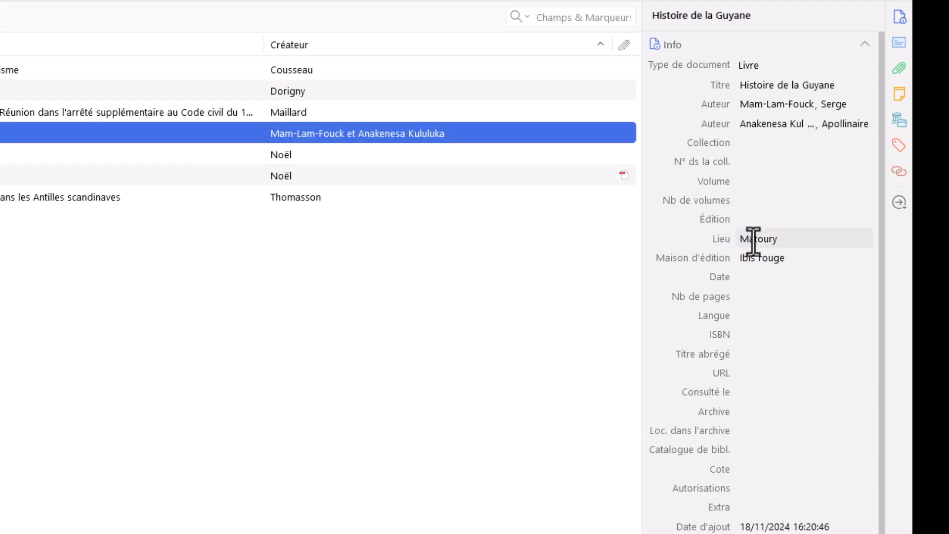
Step: Set the book's publication date to 2019 and its number of pages to 390
click(749, 276)
text(2019)
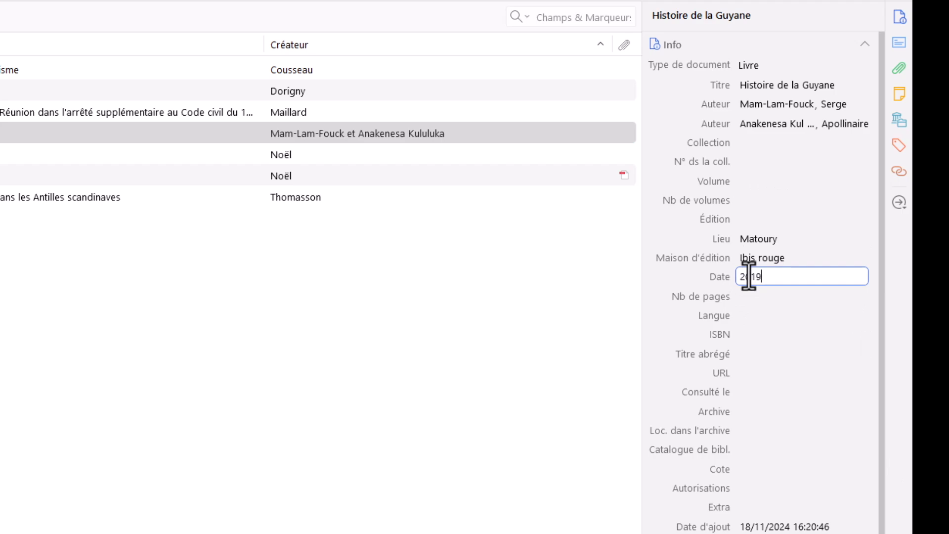
key(Return)
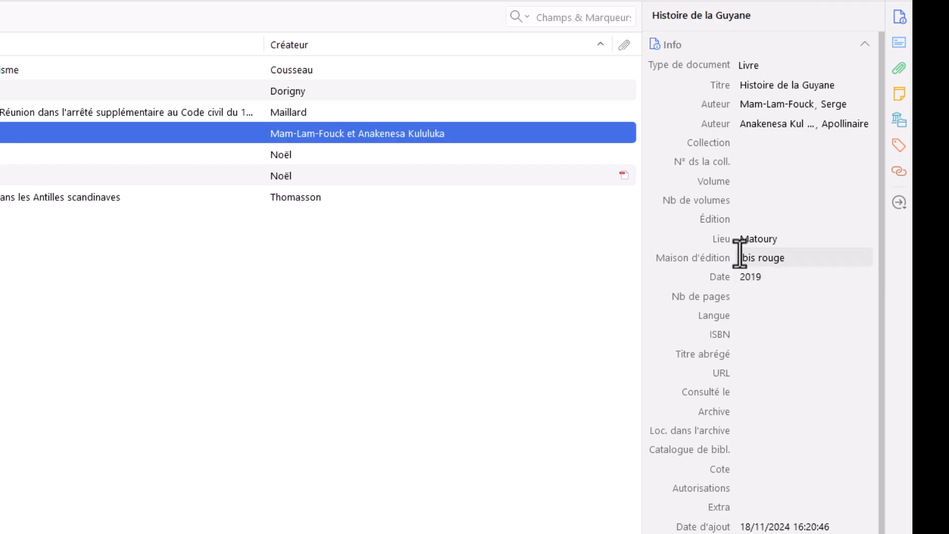
click(765, 296)
text(390)
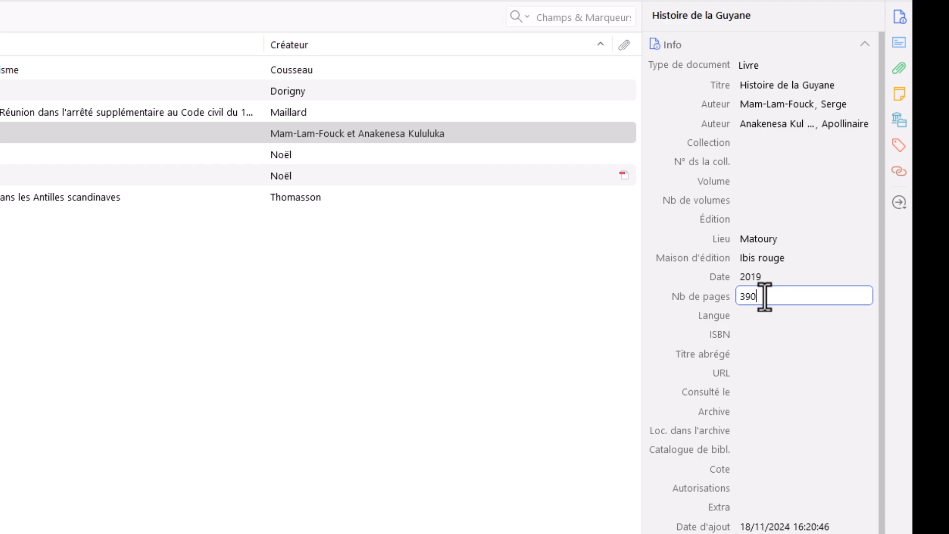
key(Return)
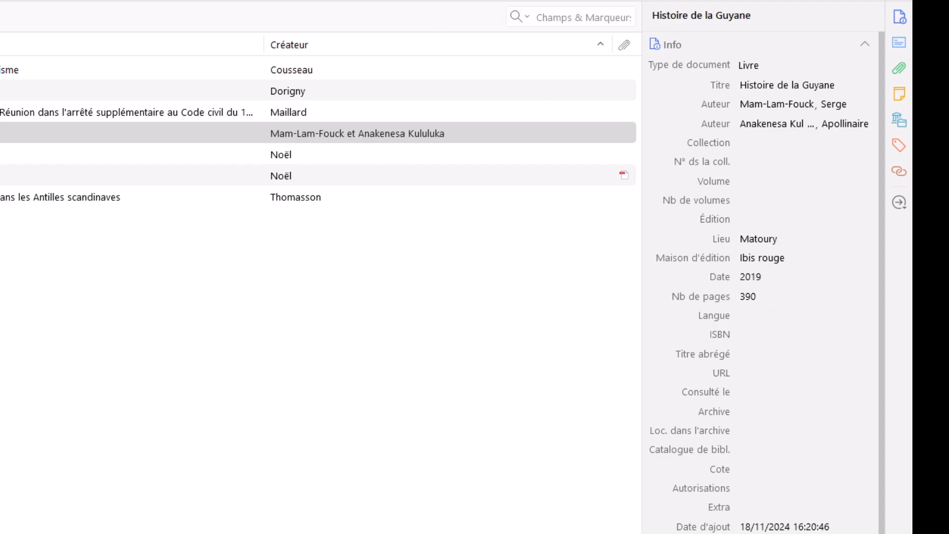
click(752, 336)
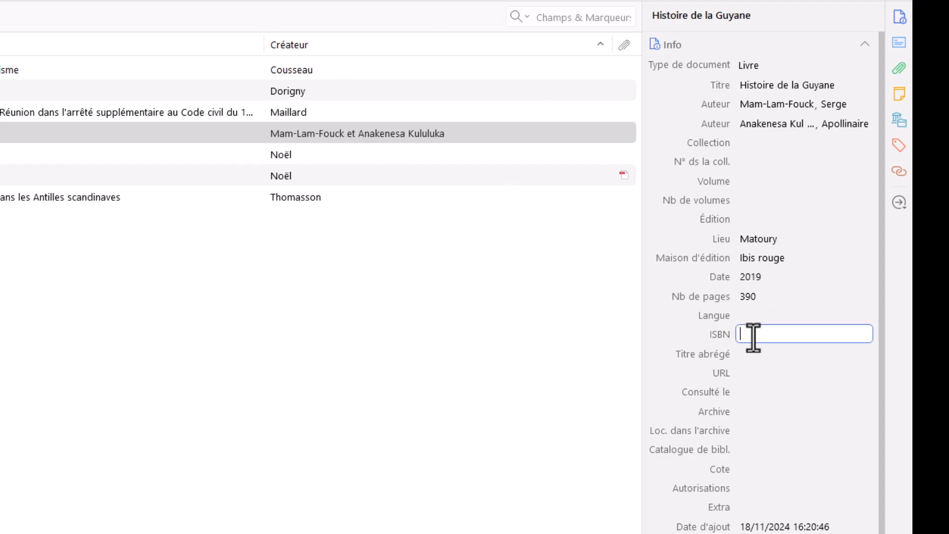
key(ctrl+v)
key(Return)
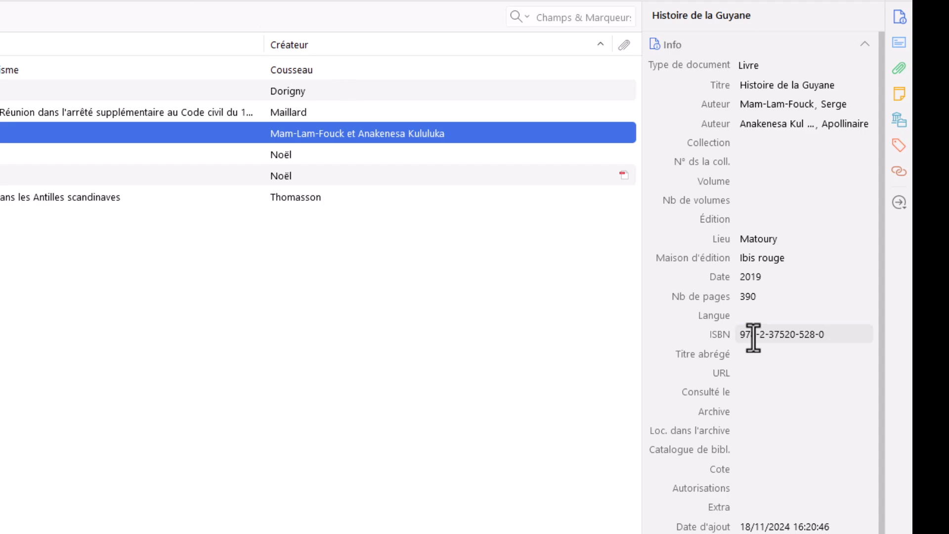
click(749, 373)
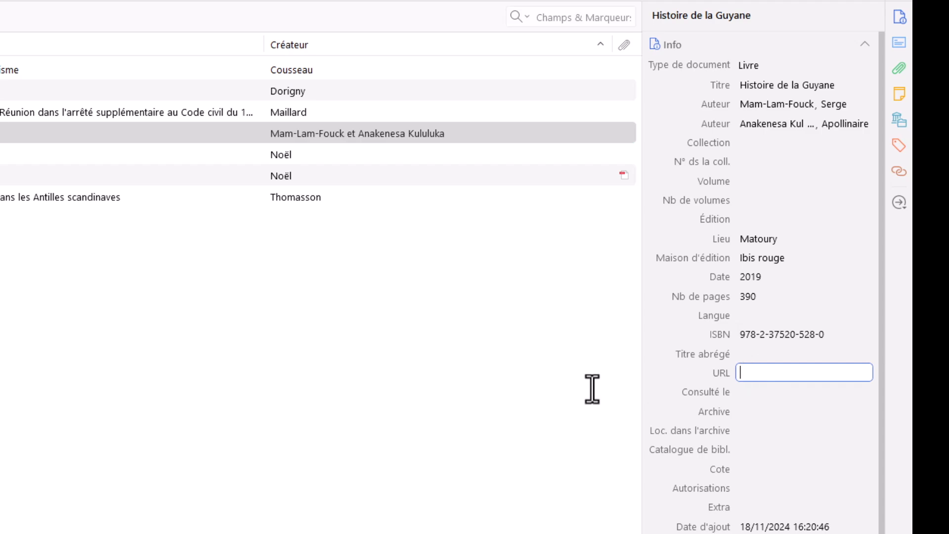
click(230, 416)
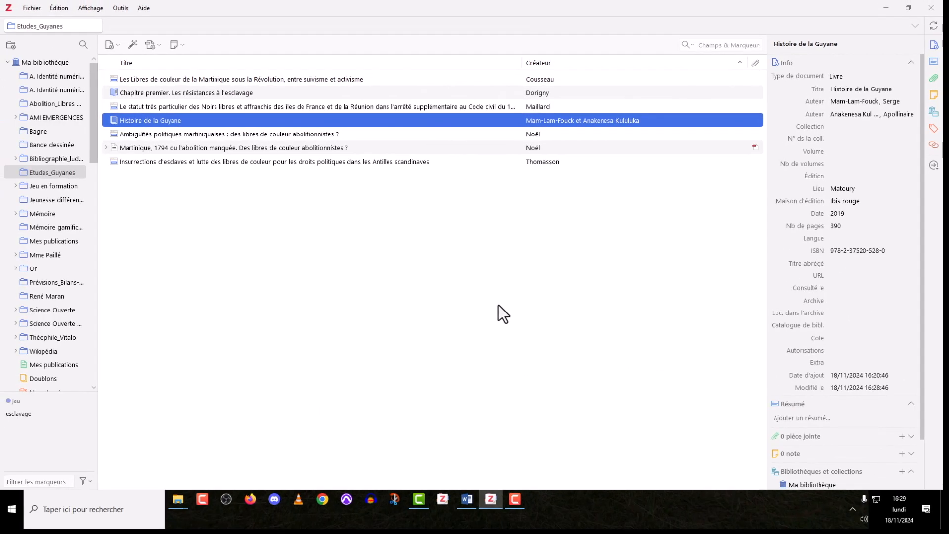